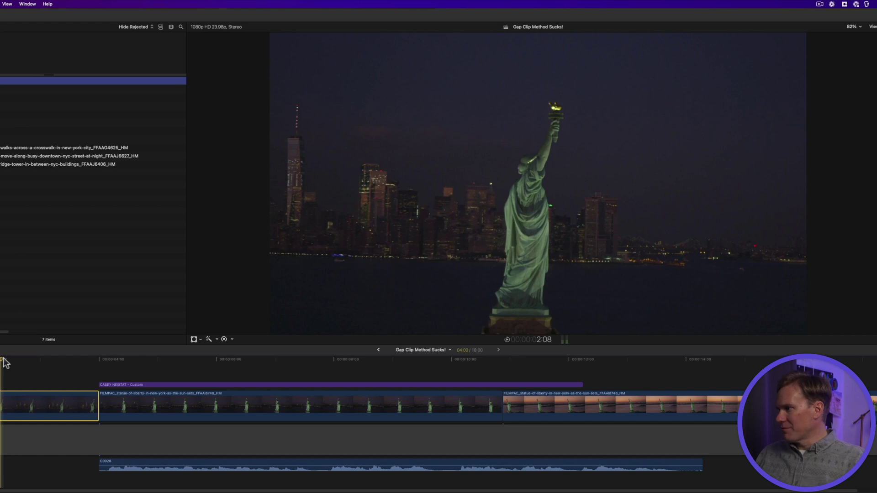
# Step: Overwrite both Statue of Liberty clips into the primary storyline
pyautogui.click(1, 431)
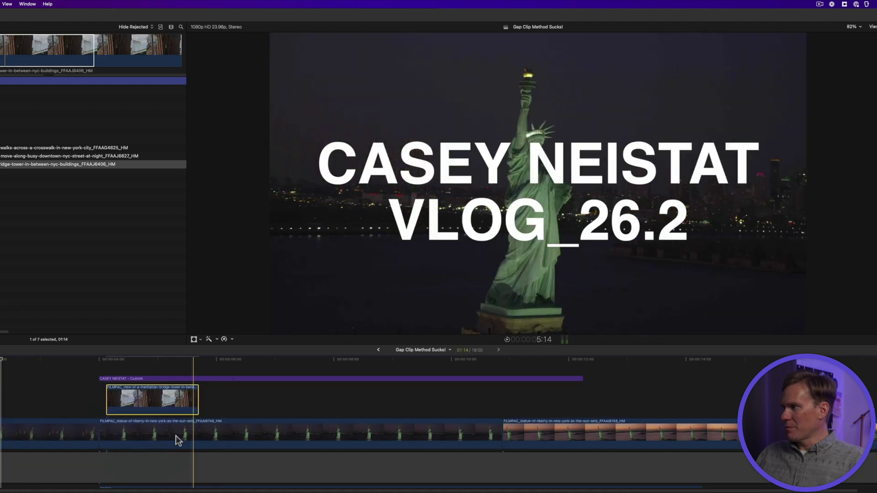
pyautogui.moveTo(176, 441)
pyautogui.mouseDown()
pyautogui.moveTo(196, 434)
pyautogui.moveTo(160, 433)
pyautogui.moveTo(169, 433)
pyautogui.mouseUp()
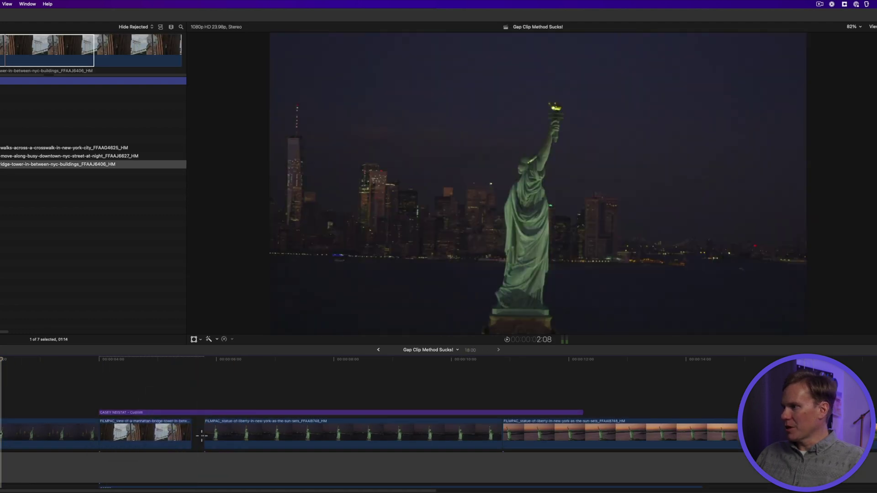
pyautogui.press('super+z')
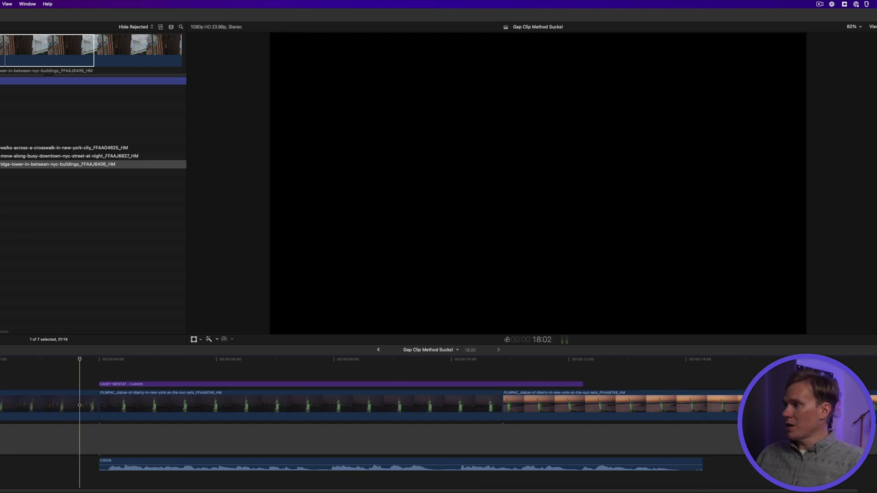
pyautogui.moveTo(754, 406); pyautogui.dragTo(73, 412)
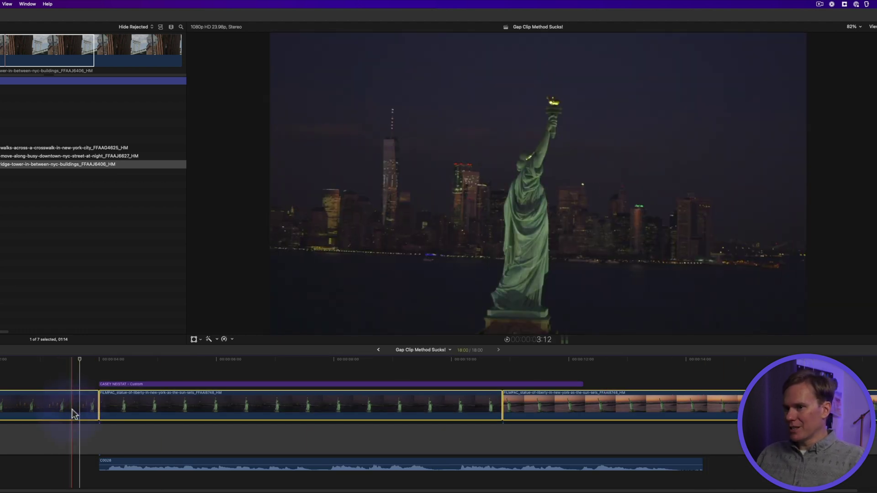
pyautogui.rightClick(284, 404)
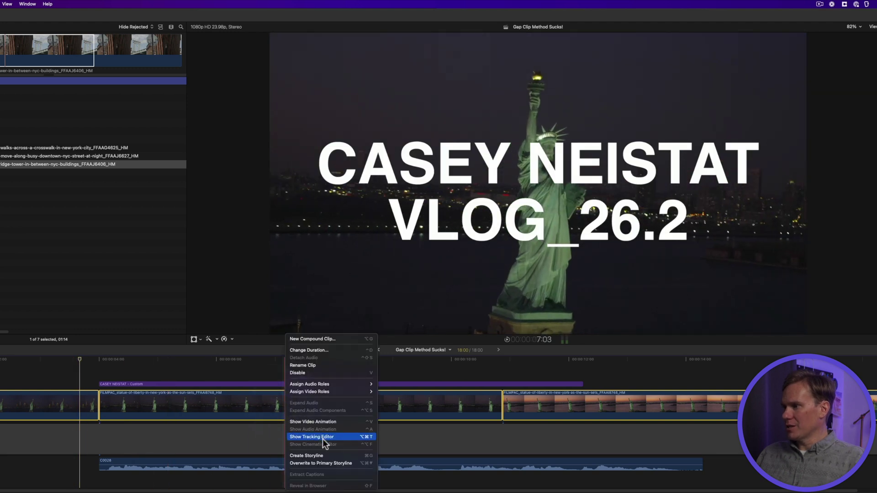
pyautogui.click(330, 464)
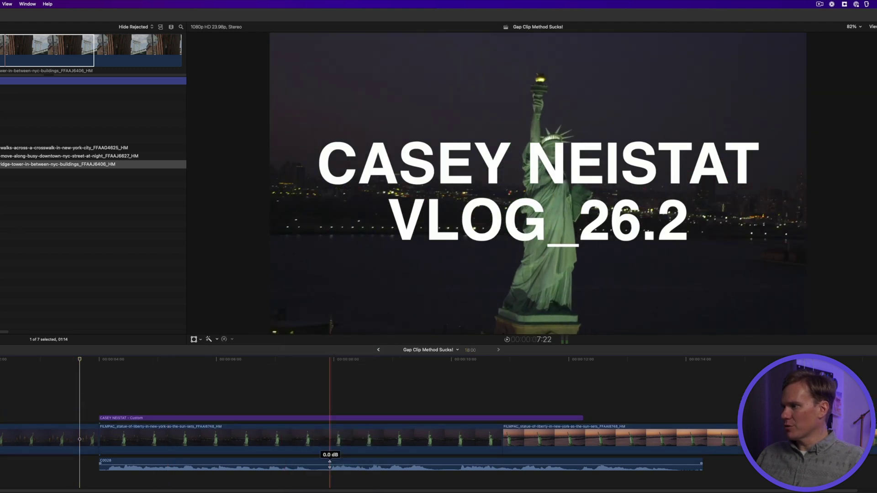
# Step: Insert the Manhattan bridge clip with W and place it after the first statue clip
pyautogui.click(222, 427)
pyautogui.press('w')
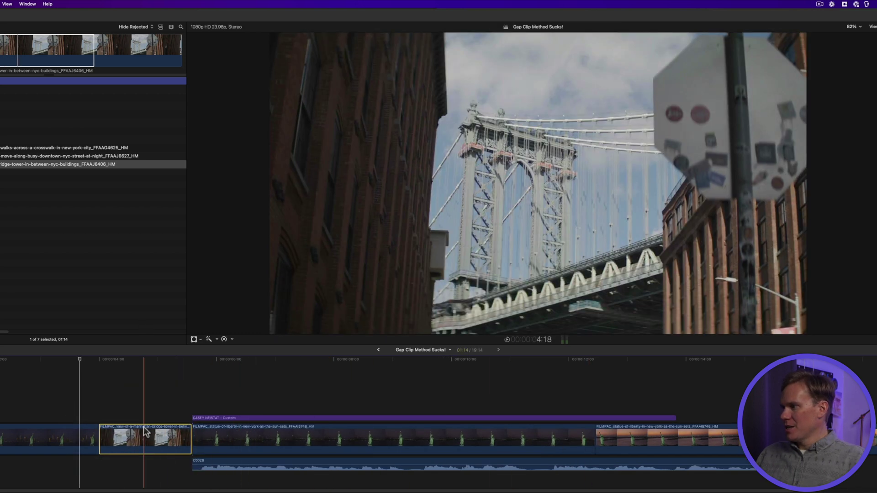
pyautogui.moveTo(149, 434); pyautogui.dragTo(525, 438)
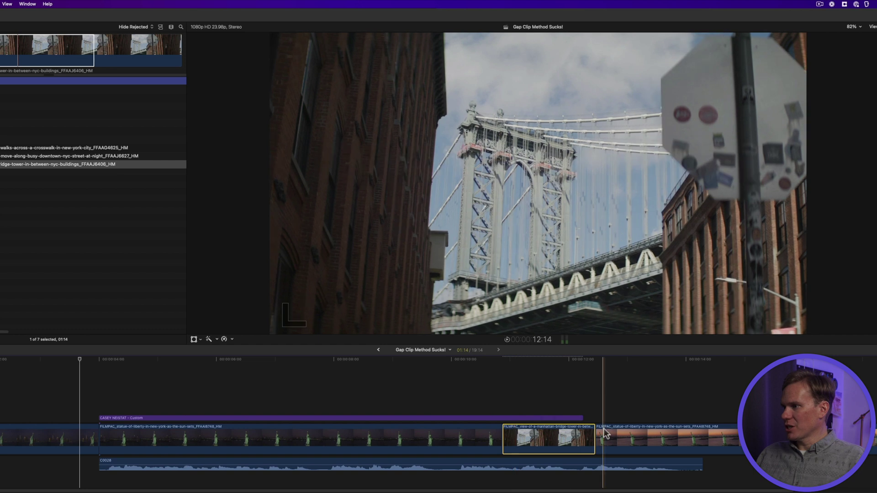
pyautogui.moveTo(524, 442); pyautogui.dragTo(123, 427)
pyautogui.press('super+z')
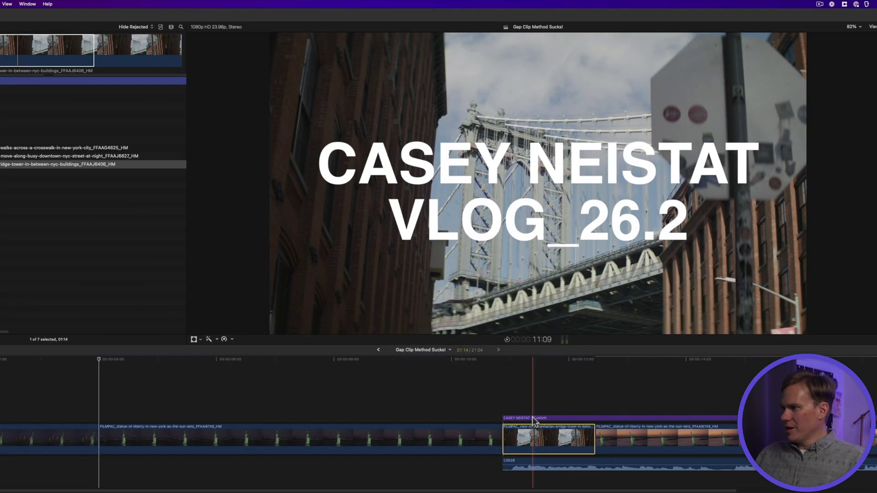
# Step: Shift the CASEY NEISTAT title and the C0028 audio clip earlier to realign them
pyautogui.click(533, 419)
pyautogui.moveTo(533, 419); pyautogui.dragTo(136, 417)
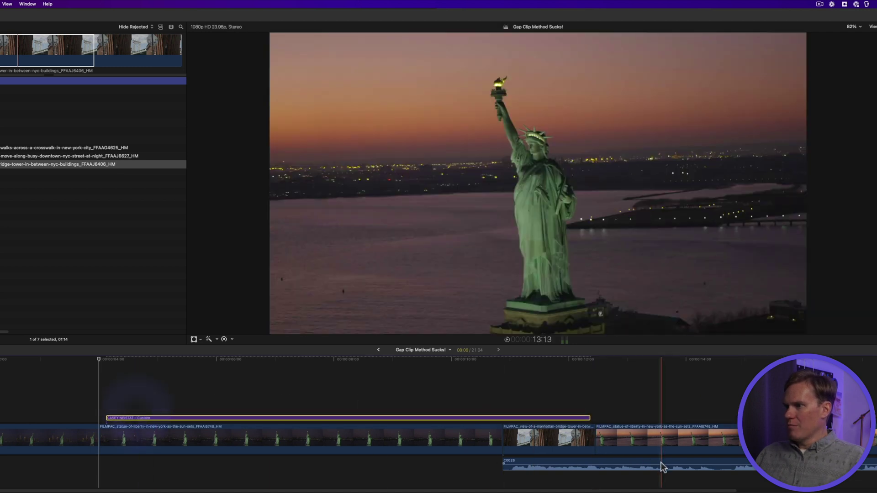
pyautogui.moveTo(628, 461); pyautogui.dragTo(234, 461)
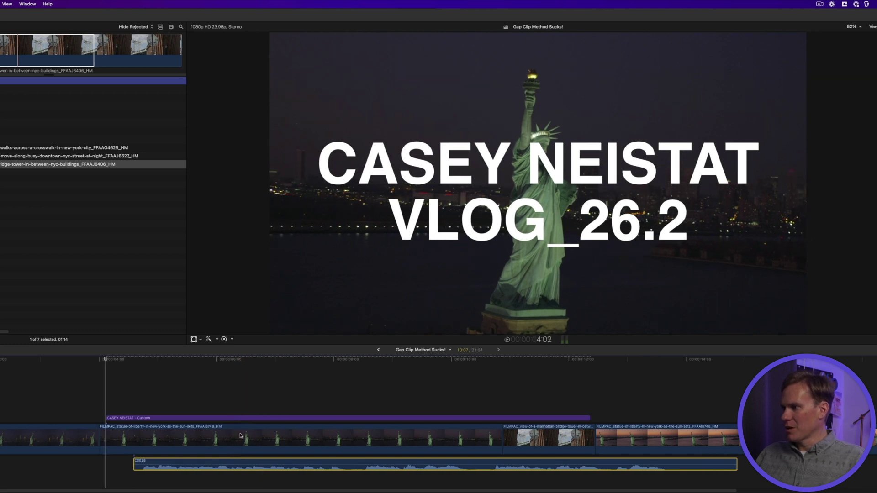
# Step: Drag C0002.MP4 from Finder into the browser and select the imported clip
pyautogui.moveTo(567, 439); pyautogui.dragTo(544, 439)
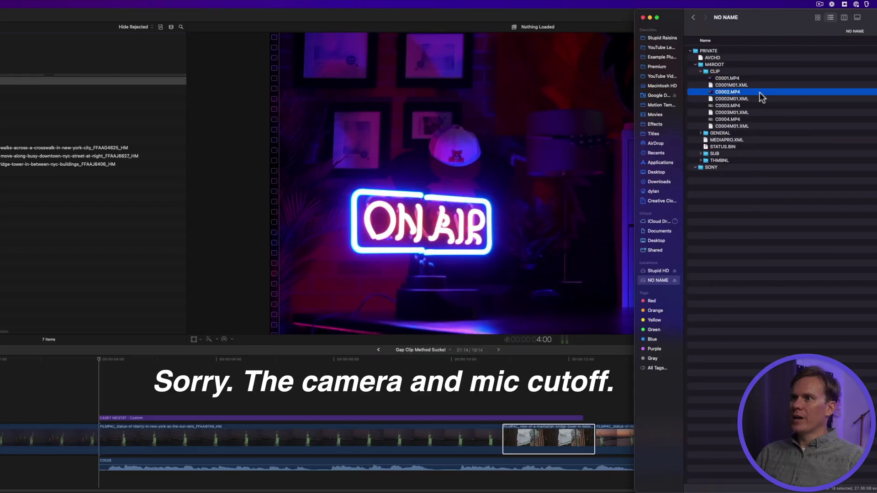
pyautogui.moveTo(759, 92); pyautogui.dragTo(106, 183)
pyautogui.moveTo(15, 207); pyautogui.dragTo(13, 210)
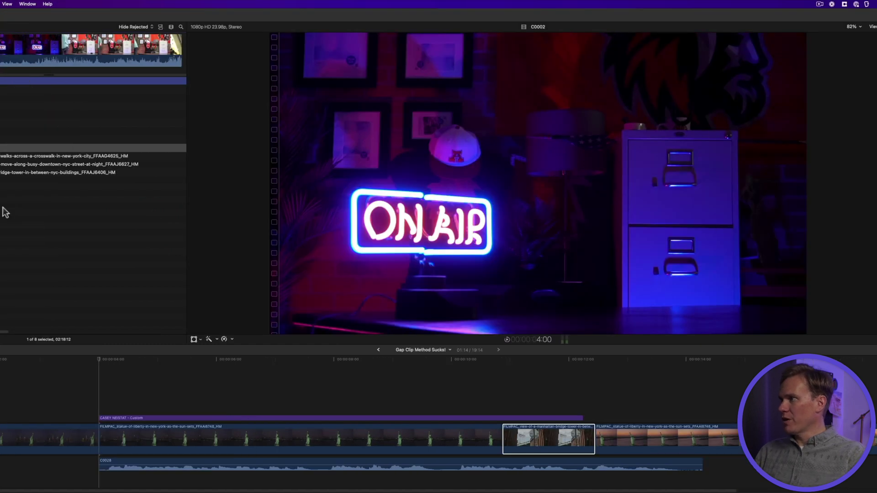
pyautogui.click(32, 148)
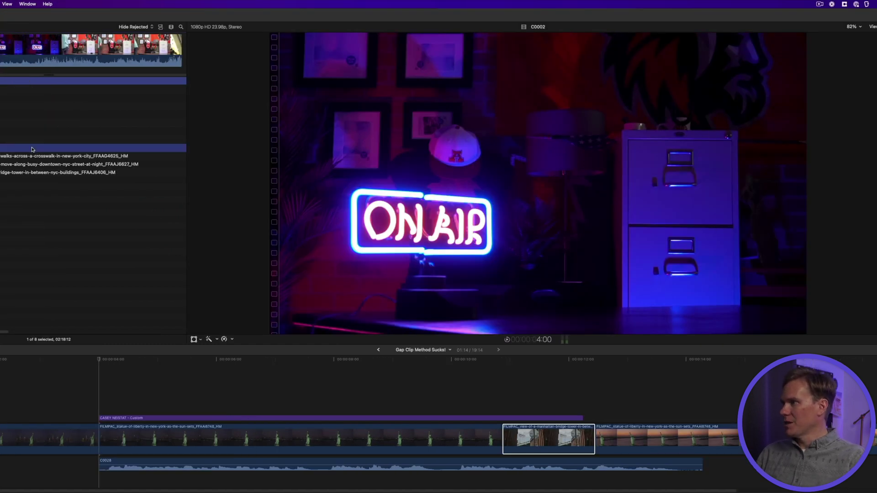
pyautogui.press('super+Tab')
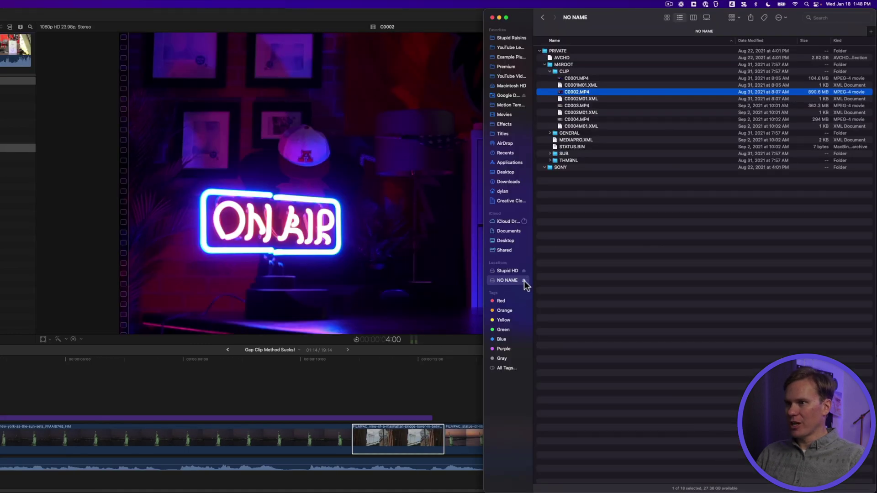
# Step: Try ejecting the NO NAME card in Finder and dismiss the card-in-use error
pyautogui.click(524, 280)
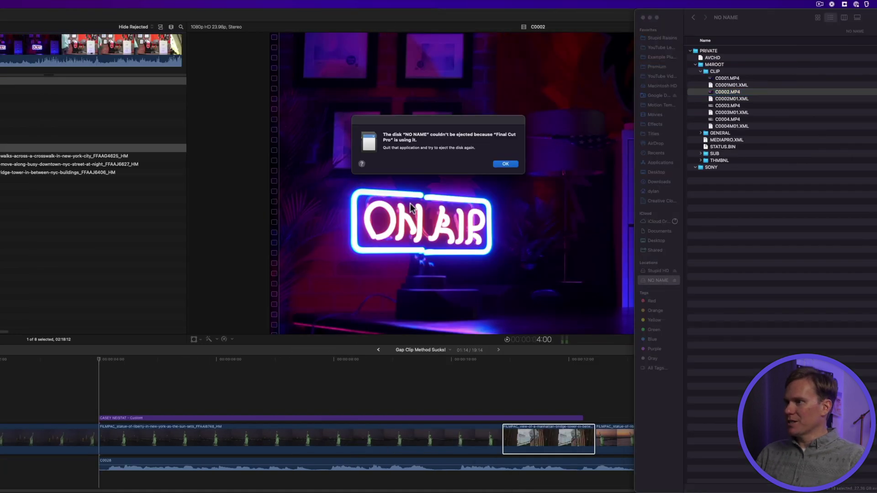
pyautogui.click(505, 164)
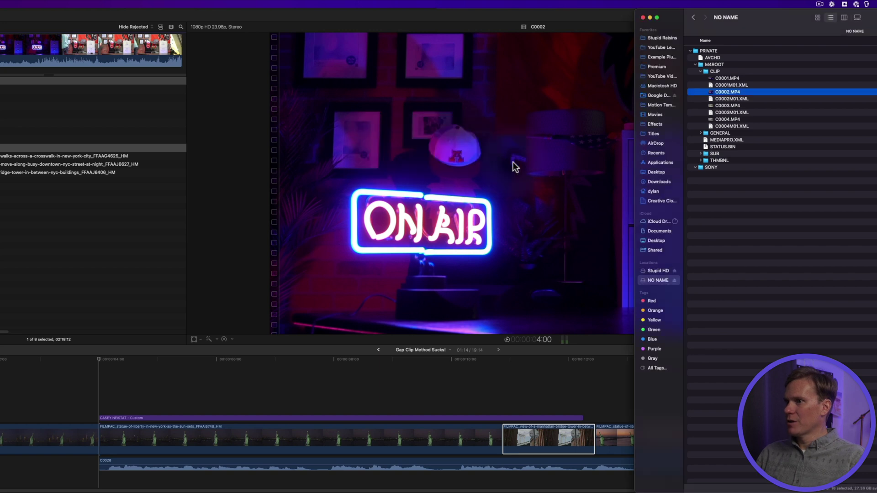
pyautogui.click(276, 129)
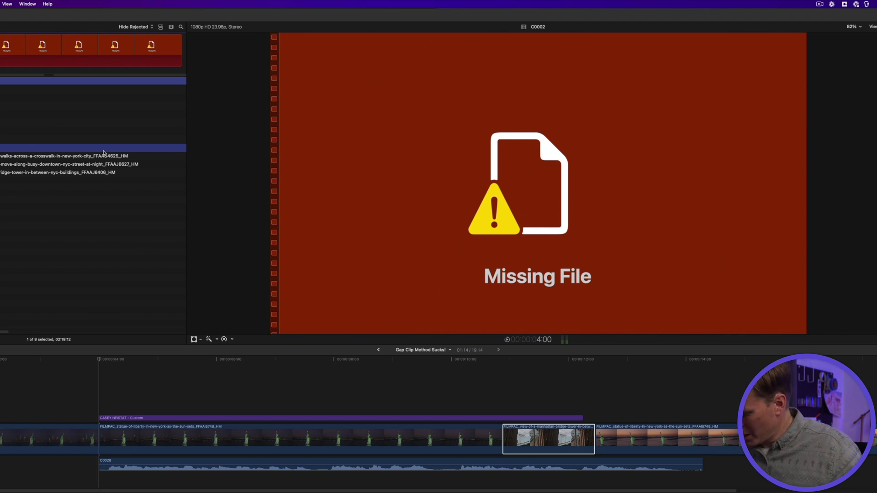
# Step: Choose Copy to library storage location in Import preferences, then reposition the Media Import window
pyautogui.press('super+comma')
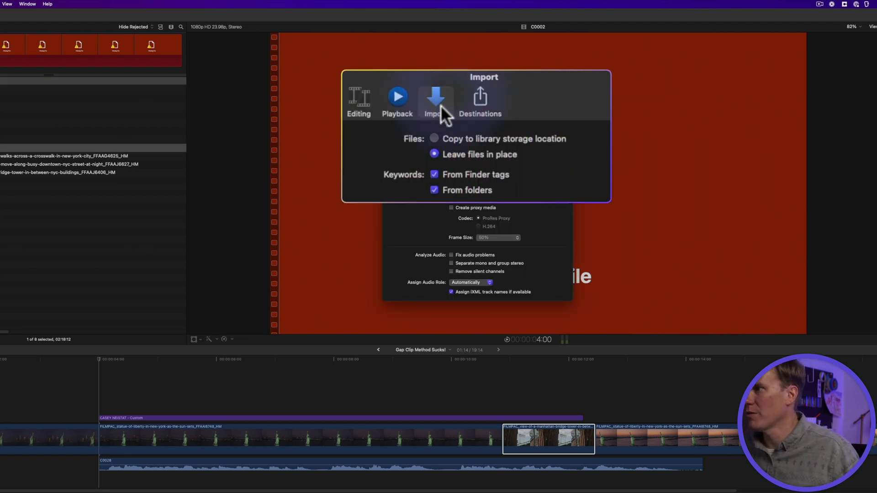
pyautogui.click(435, 139)
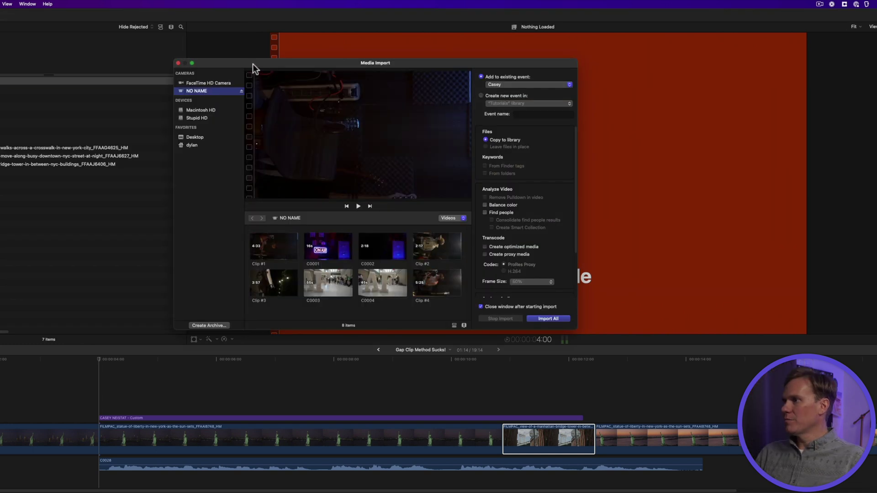
pyautogui.moveTo(253, 64); pyautogui.dragTo(280, 79)
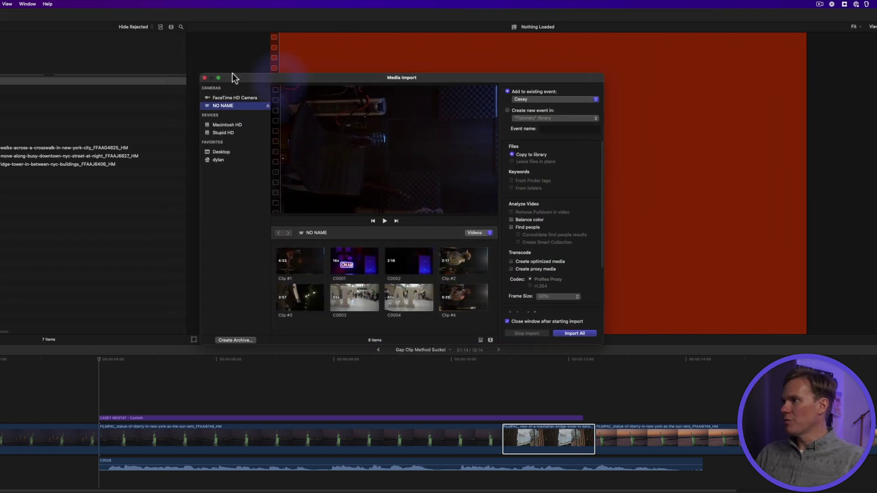
# Step: Create a camera archive of the NO NAME card in Media Import
pyautogui.press('super+i')
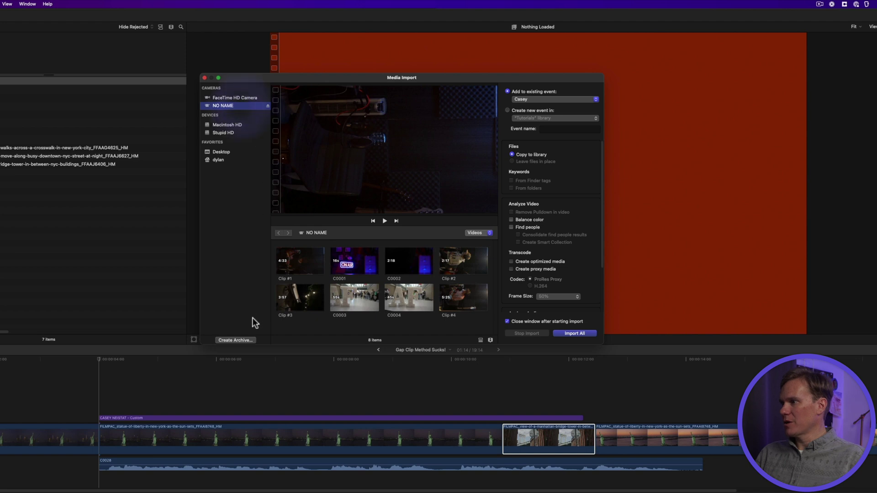
pyautogui.click(237, 340)
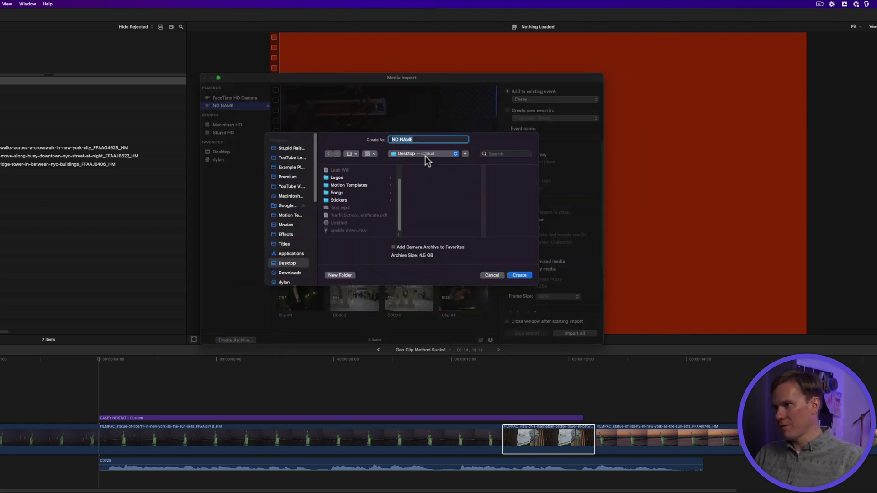
pyautogui.click(520, 276)
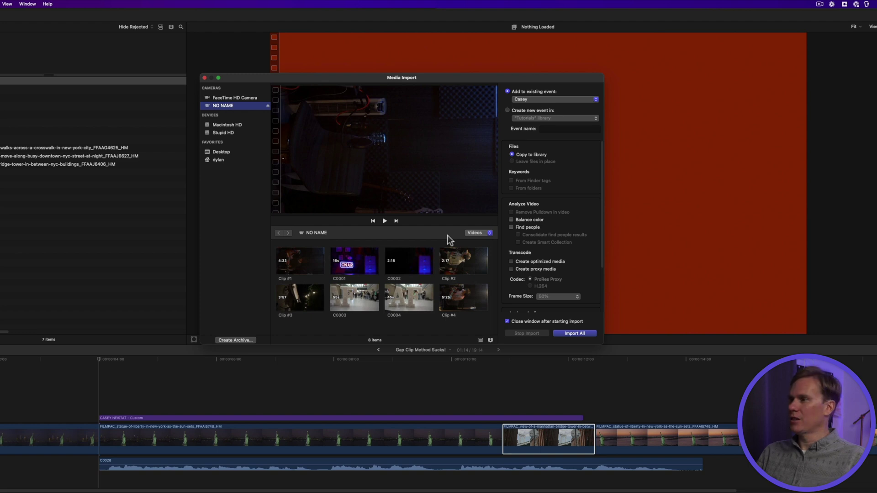
# Step: Mark a range of C0002 in the Desktop's Untitled folder and import it into Casey
pyautogui.click(237, 152)
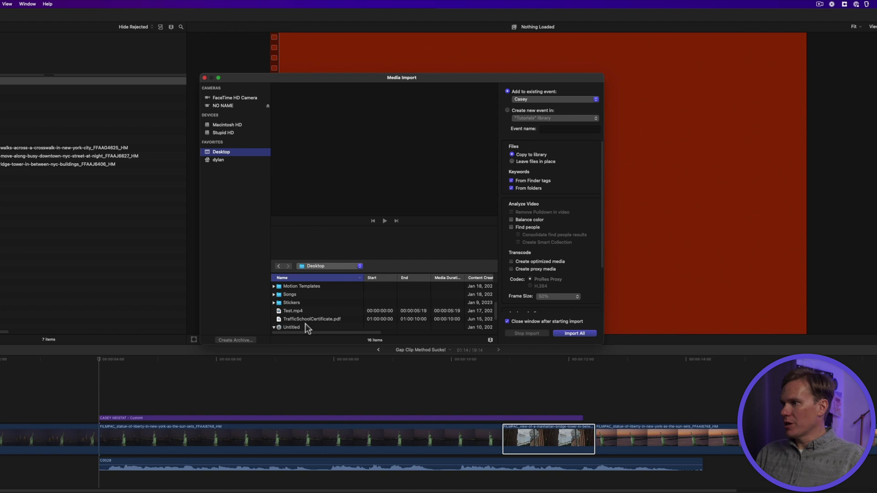
pyautogui.click(292, 327)
pyautogui.scroll(-2, 307, 327)
pyautogui.click(322, 314)
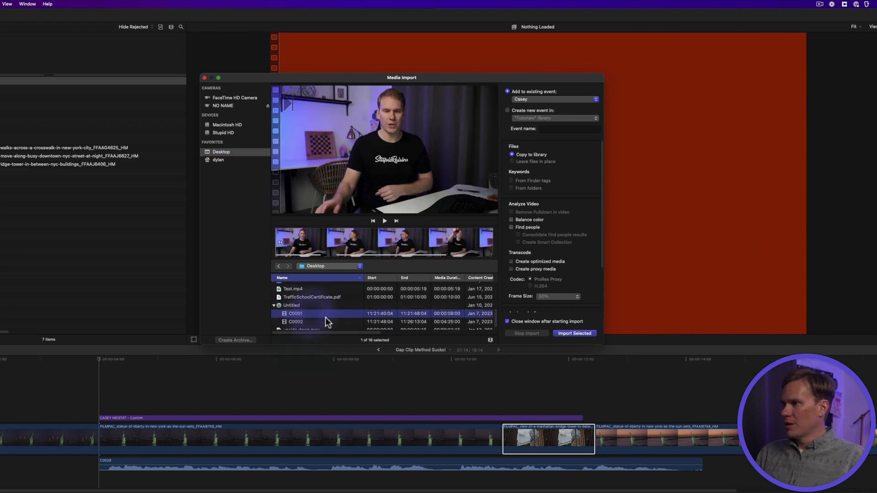
pyautogui.click(311, 322)
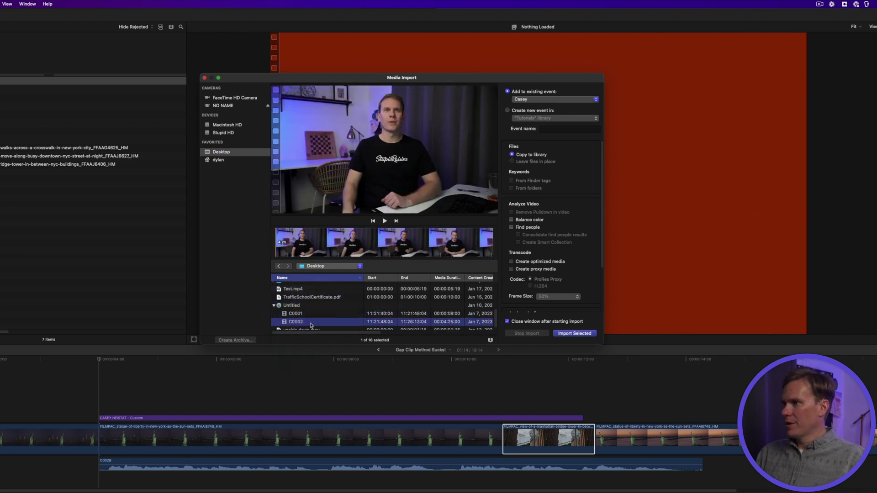
pyautogui.click(377, 250)
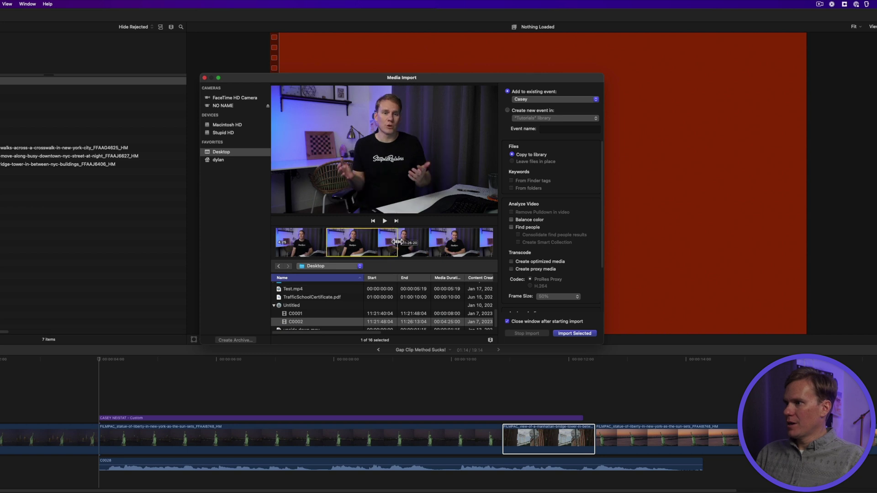
pyautogui.click(574, 333)
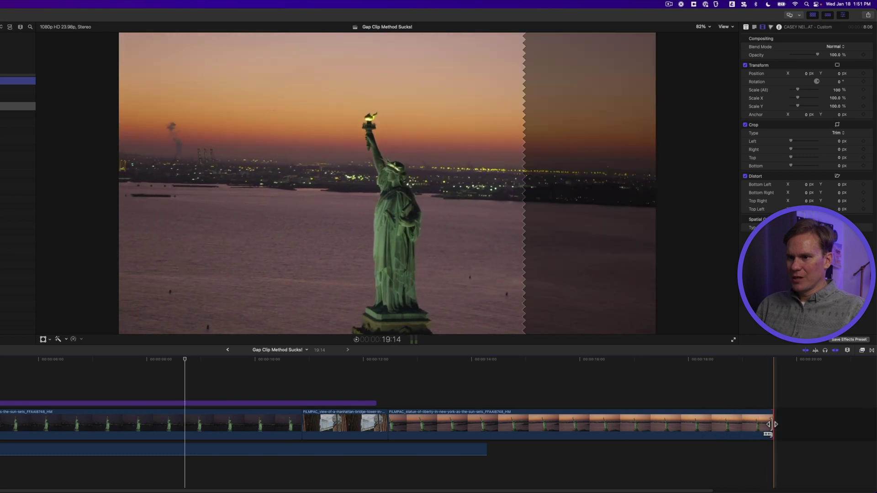
# Step: Lengthen the bridge clip's end, restoring the last statue clip's full length
pyautogui.moveTo(769, 424); pyautogui.dragTo(583, 422)
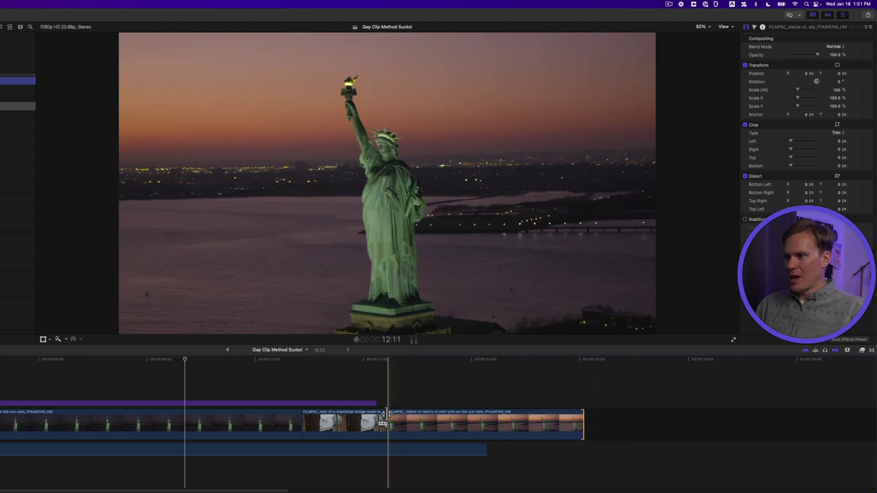
pyautogui.moveTo(387, 420); pyautogui.dragTo(478, 418)
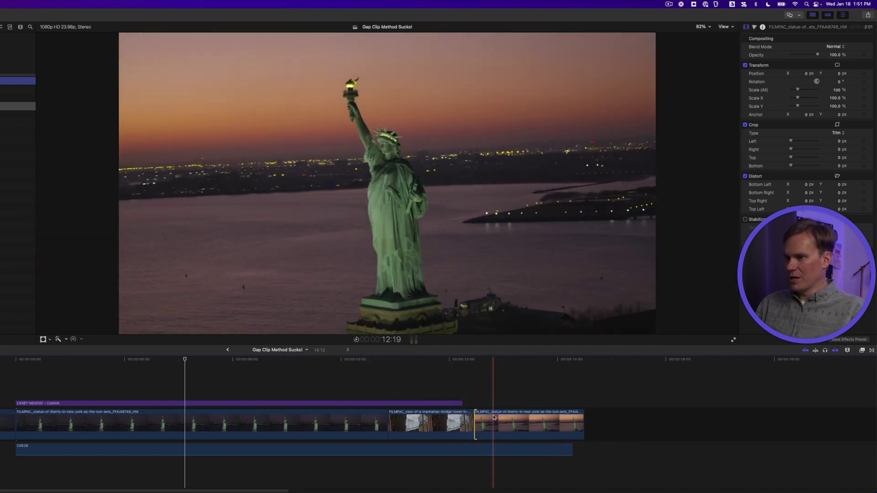
pyautogui.press('super+z')
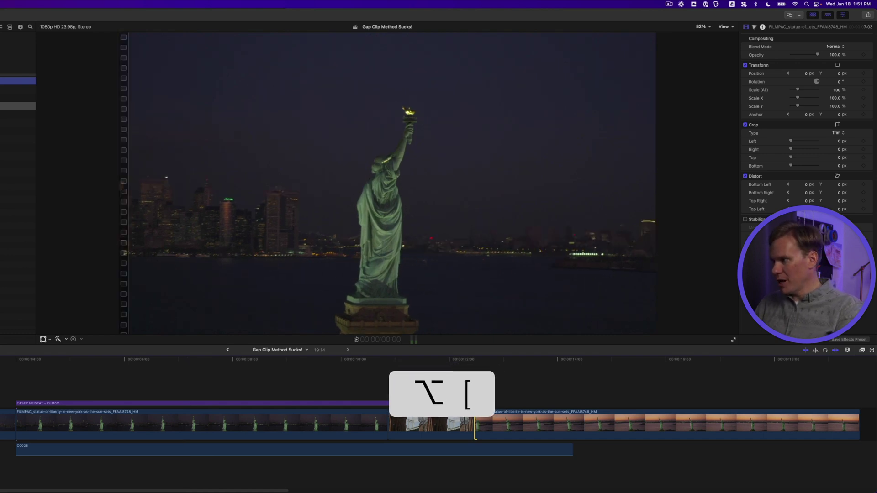
# Step: Trim the statue clip's start and end to the playhead, then extend it about two seconds
pyautogui.hotkey('alt', ']')
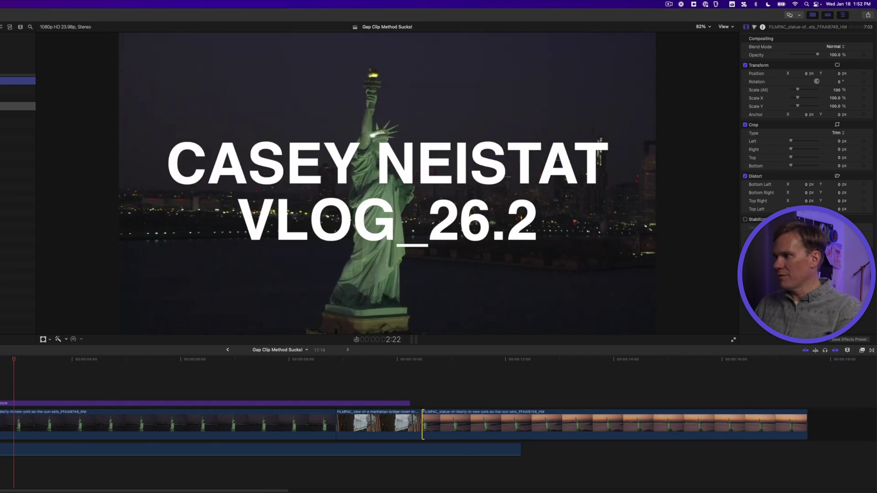
pyautogui.hotkey('alt', ']')
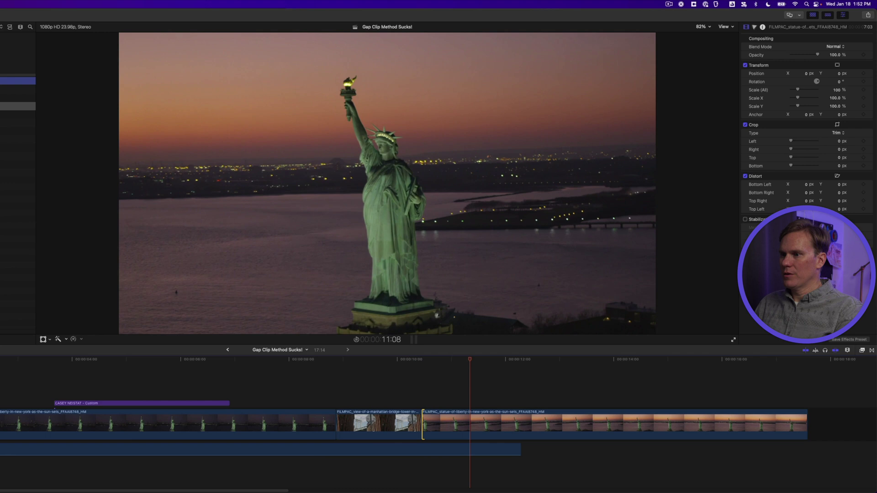
pyautogui.hotkey('alt', '[')
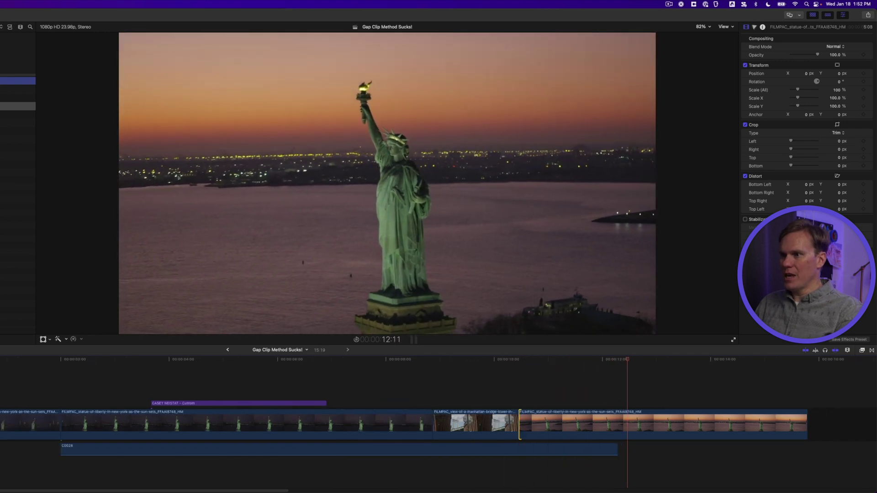
pyautogui.hotkey('alt', ']')
pyautogui.moveTo(57, 421); pyautogui.dragTo(117, 421)
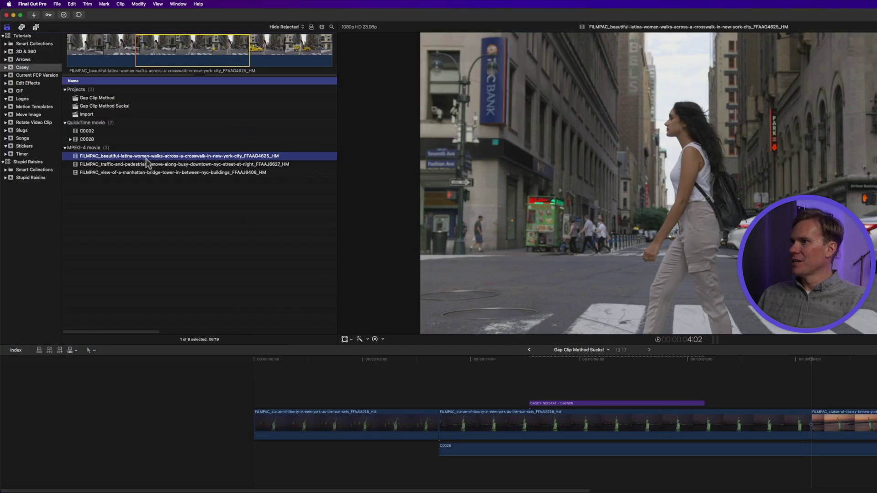
# Step: Drag marked crosswalk, night traffic and bridge ranges into the timeline, undoing the bridge placement
pyautogui.moveTo(181, 46); pyautogui.dragTo(359, 375)
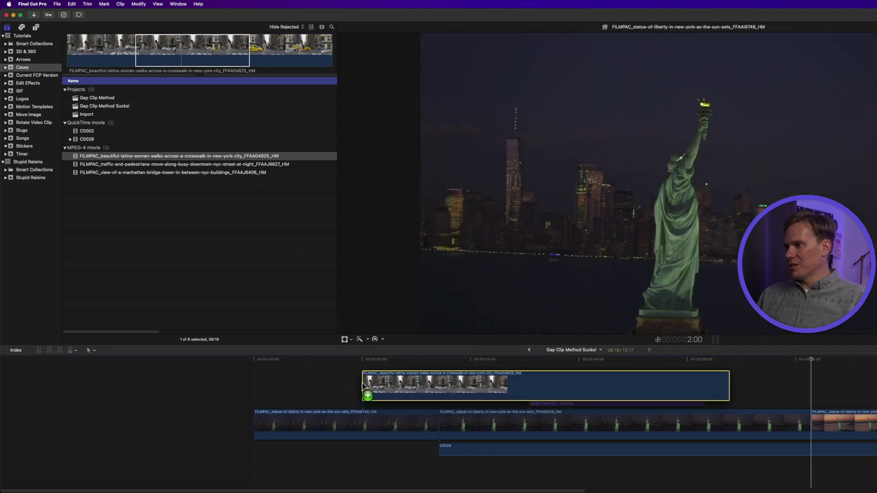
pyautogui.click(199, 165)
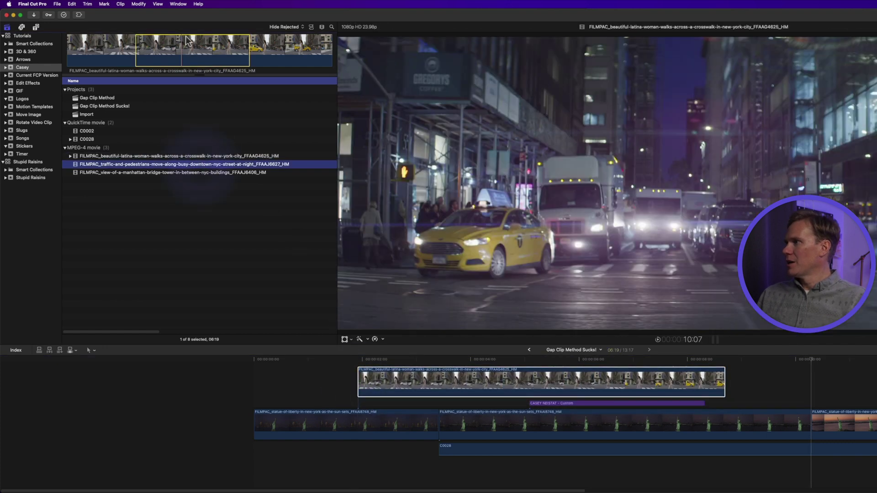
pyautogui.moveTo(128, 50); pyautogui.dragTo(236, 50)
pyautogui.moveTo(183, 50); pyautogui.dragTo(647, 422)
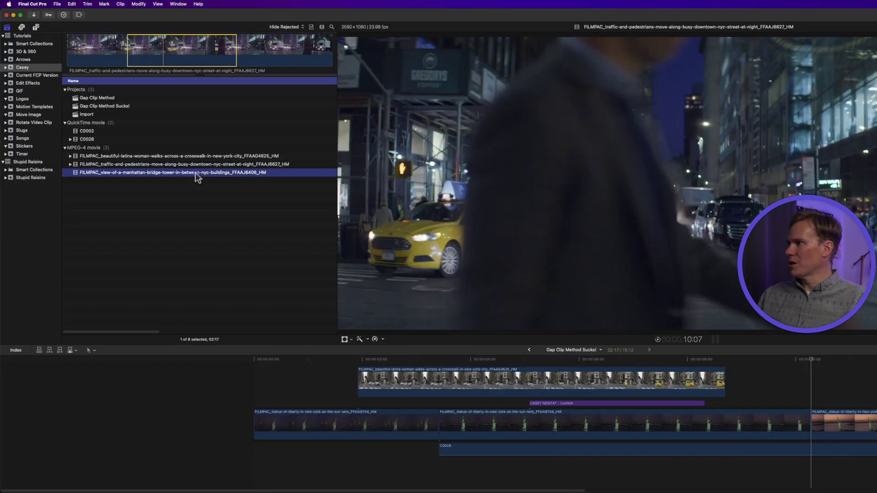
pyautogui.click(196, 172)
pyautogui.moveTo(182, 53); pyautogui.dragTo(438, 403)
pyautogui.press('super+z')
# Step: Connect the crosswalk clip above the storyline with Q and insert the night traffic clip with W
pyautogui.press('super+equal')
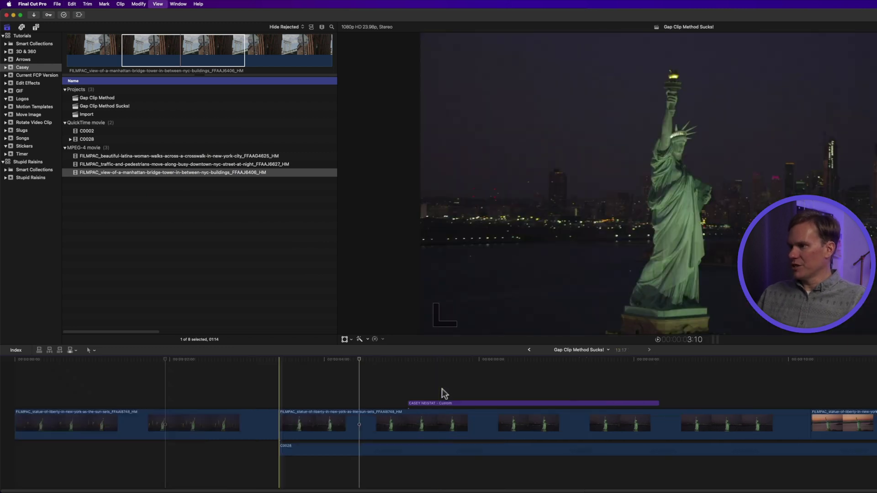
pyautogui.click(168, 157)
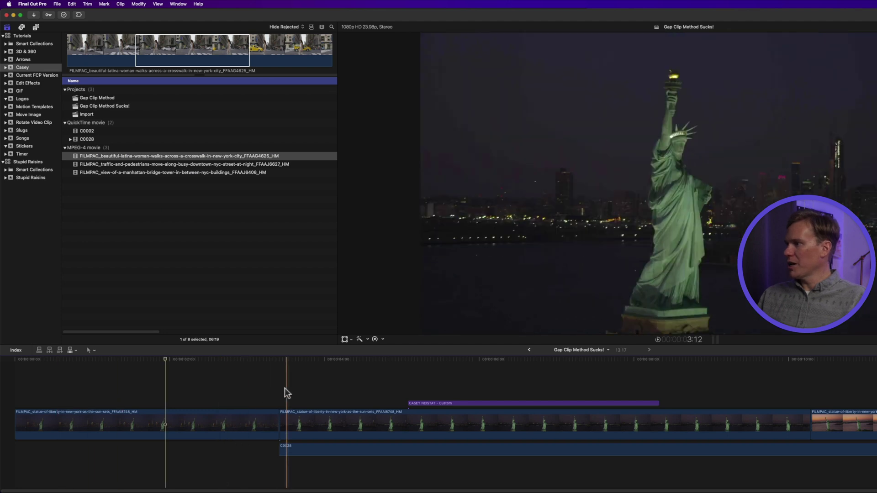
pyautogui.press('q')
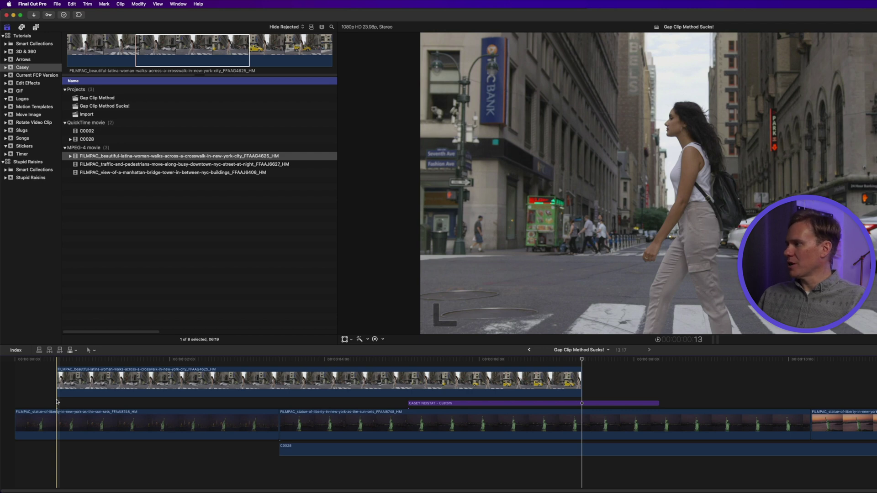
pyautogui.click(174, 164)
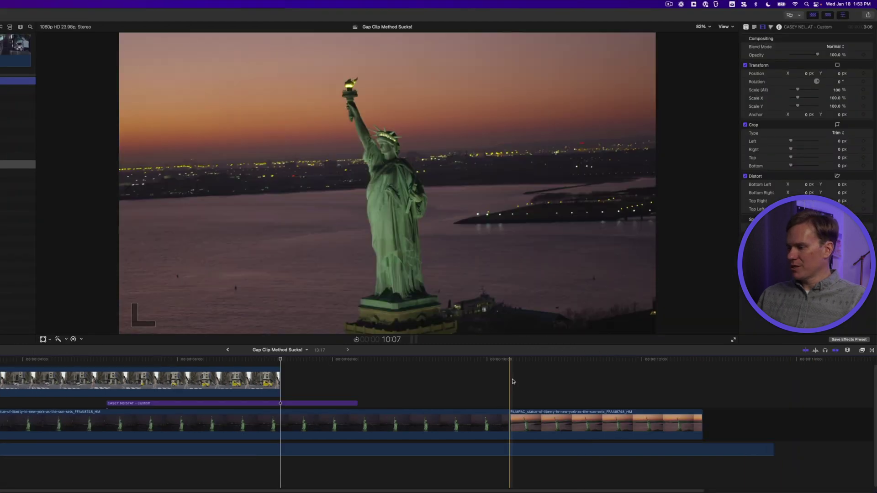
pyautogui.press('w')
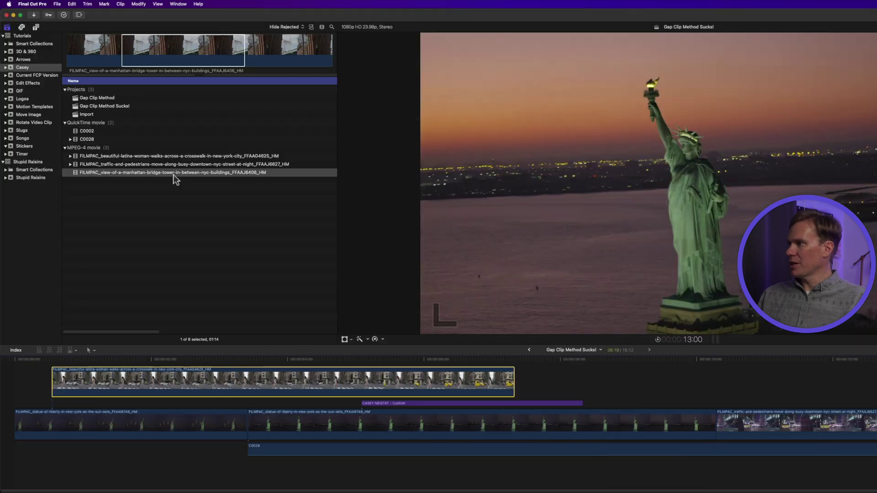
# Step: Overwrite the Manhattan bridge clip after the statue footage with D and select it in the timeline
pyautogui.click(176, 178)
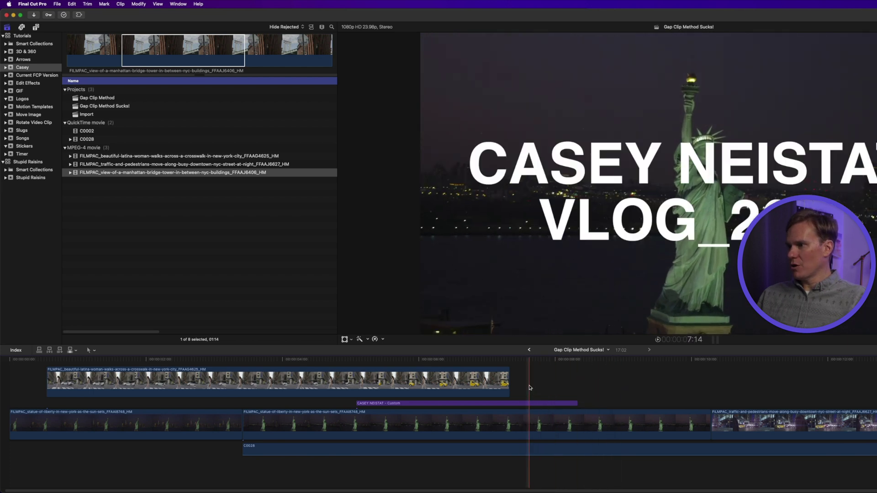
pyautogui.press('d')
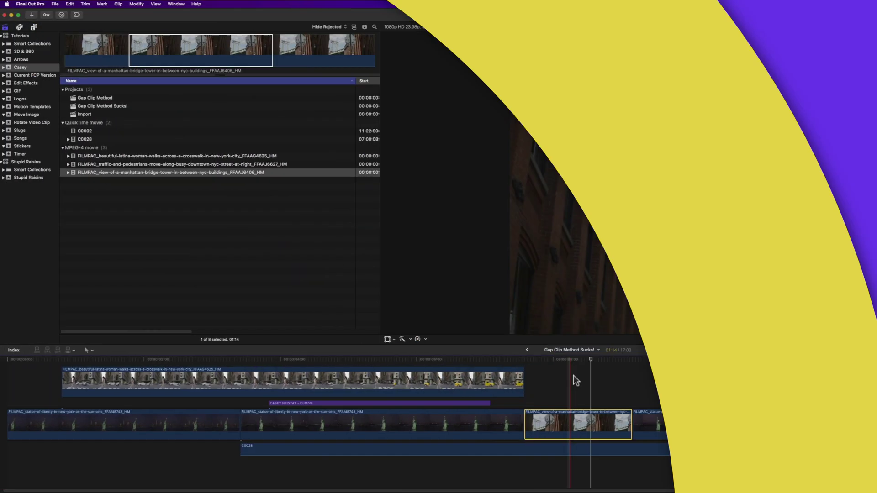
pyautogui.click(576, 374)
pyautogui.click(592, 434)
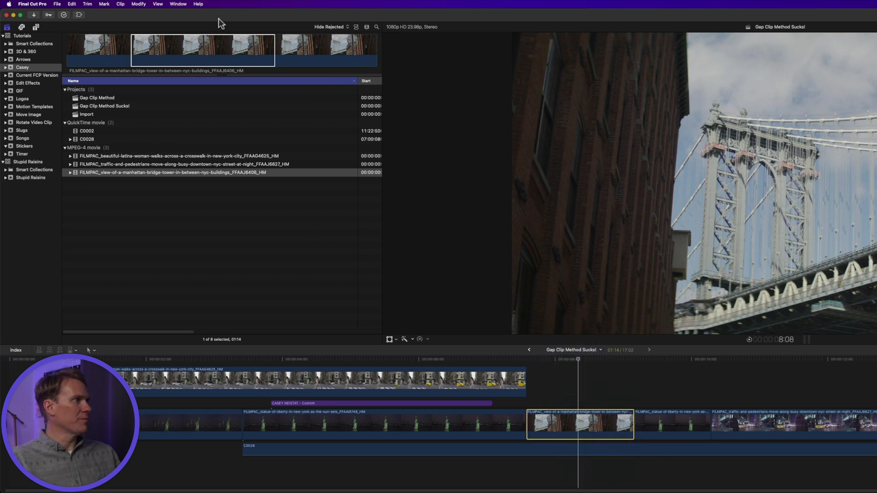
pyautogui.click(179, 5)
pyautogui.moveTo(199, 87)
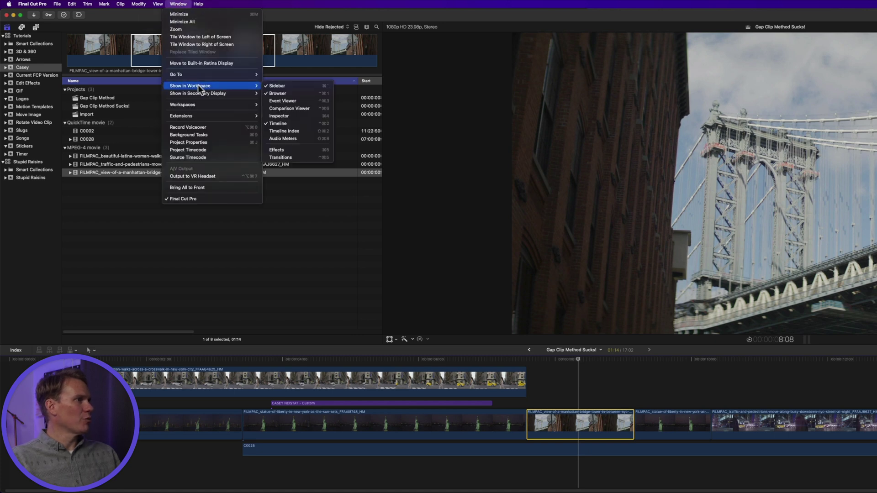
pyautogui.click(287, 115)
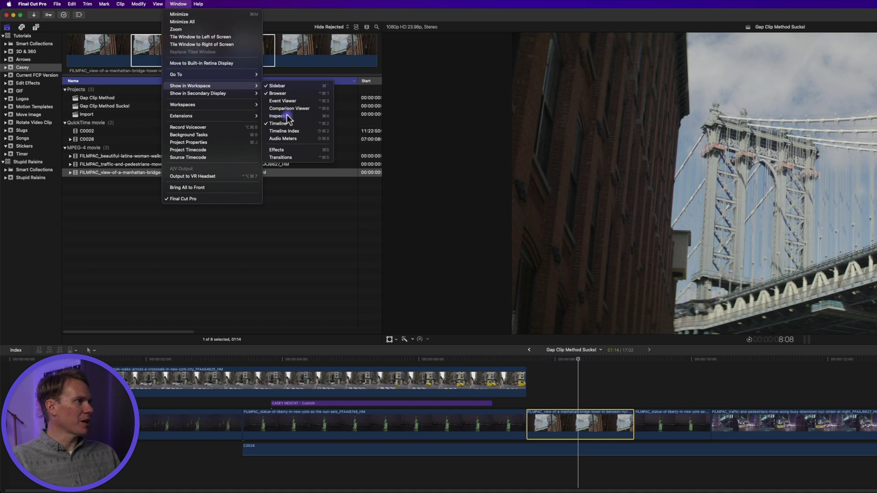
pyautogui.click(581, 394)
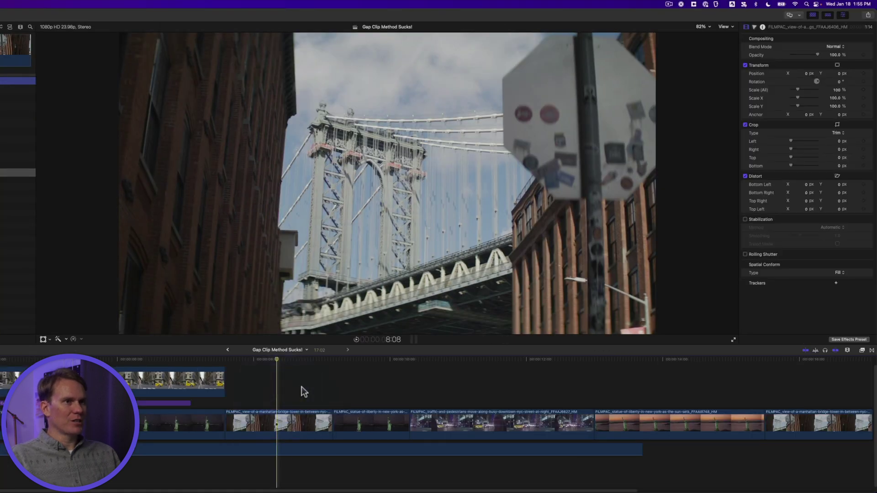
pyautogui.click(845, 14)
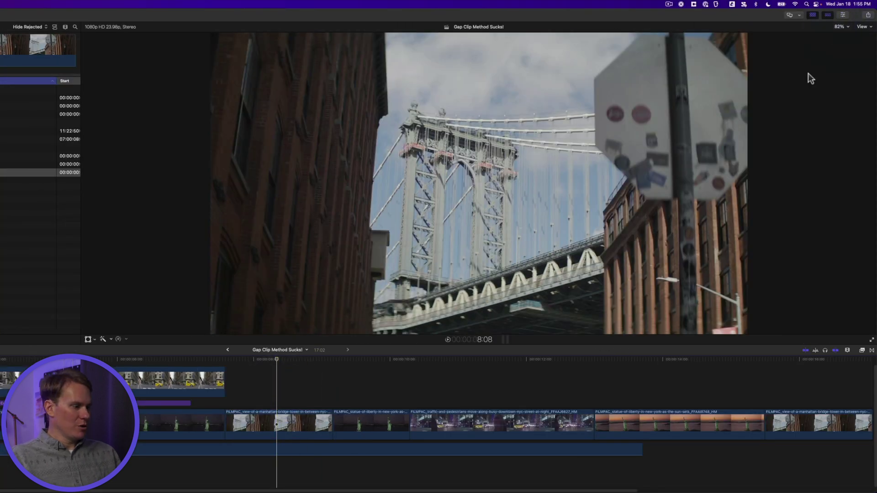
pyautogui.press('super+4')
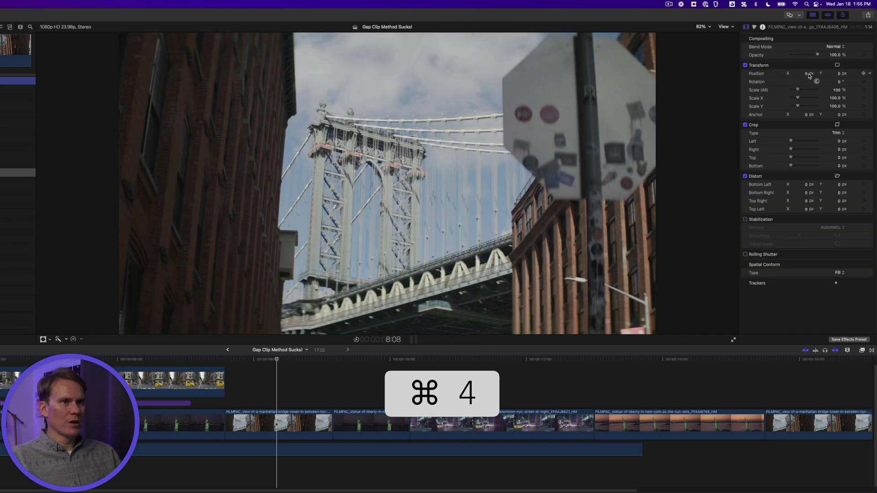
pyautogui.press('super+4')
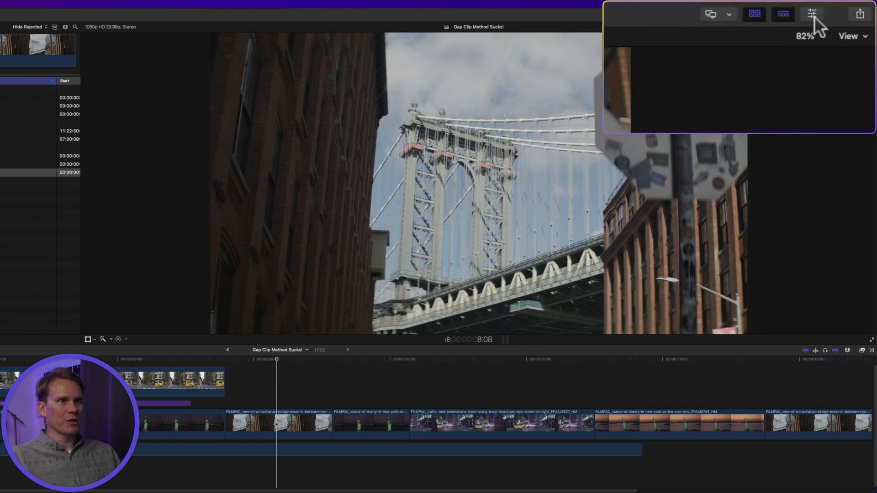
# Step: Lower the bridge clip's Directional blur Amount from 25 to 14 in the inspector
pyautogui.click(843, 15)
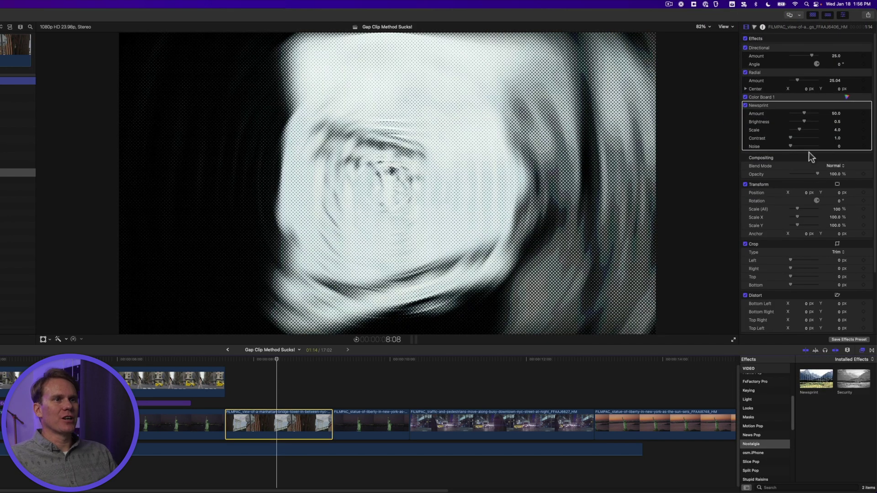
pyautogui.scroll(-1, 809, 93)
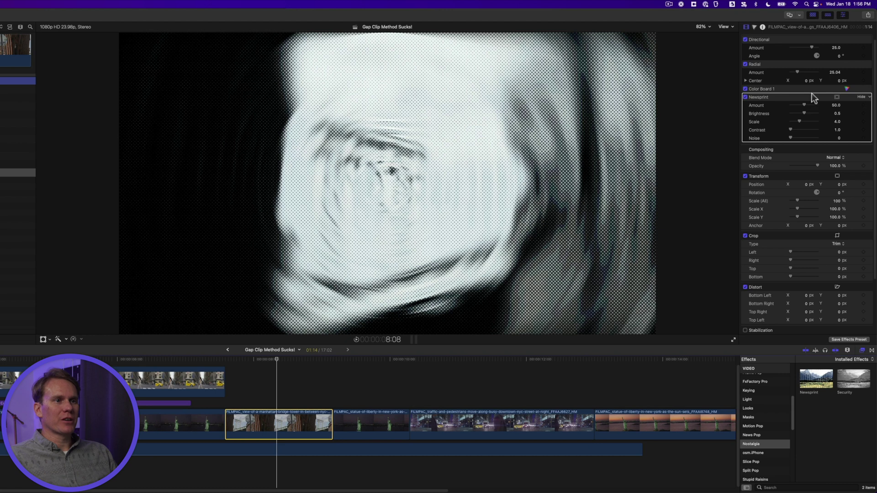
pyautogui.scroll(-4, 812, 94)
pyautogui.scroll(5, 814, 132)
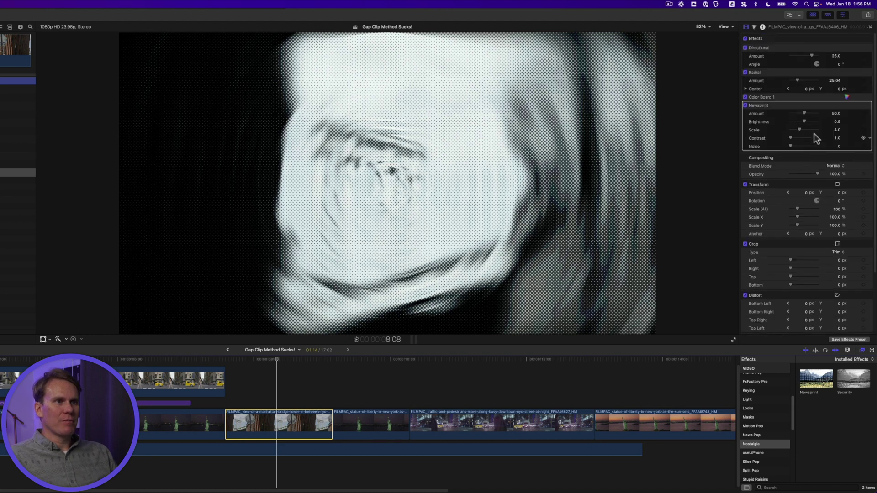
pyautogui.scroll(-5, 804, 79)
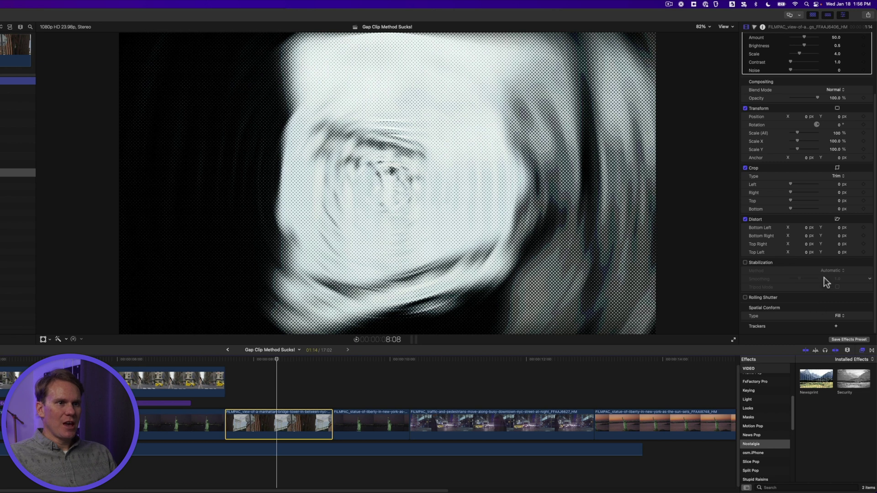
pyautogui.scroll(5, 826, 274)
pyautogui.moveTo(812, 59); pyautogui.dragTo(803, 58)
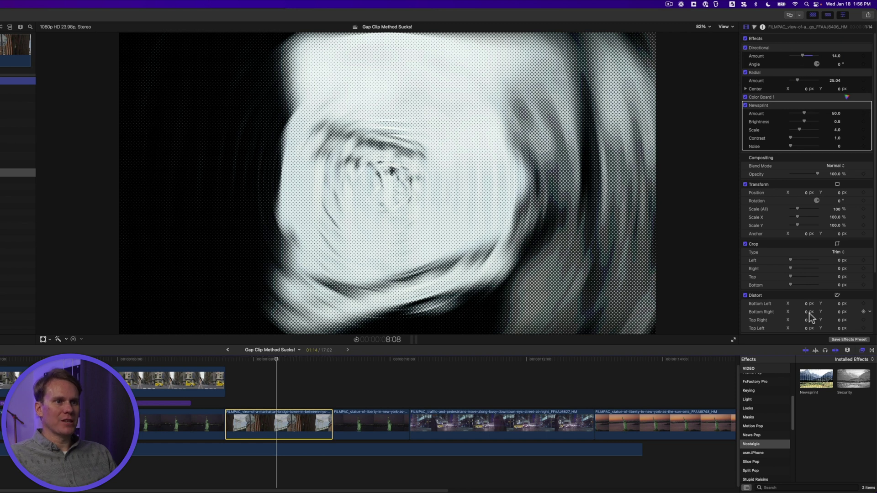
# Step: Expand the inspector to full height and browse the Build In/Out titles
pyautogui.click(807, 29)
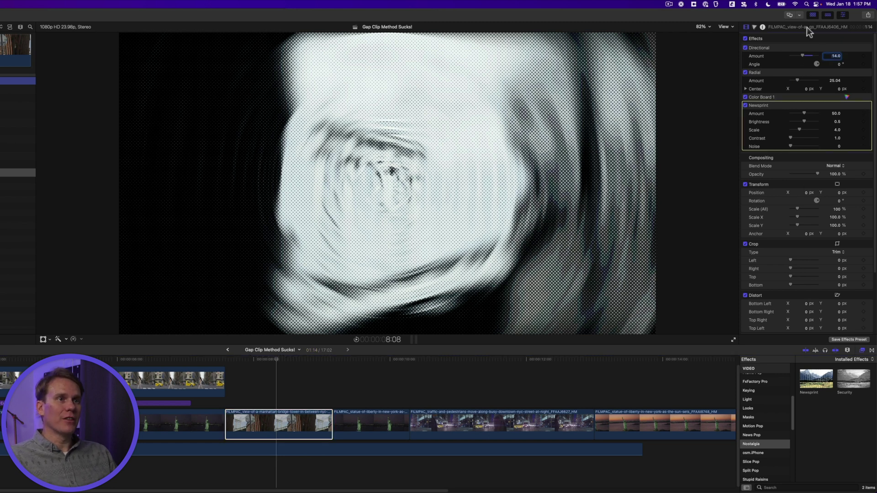
pyautogui.doubleClick(807, 27)
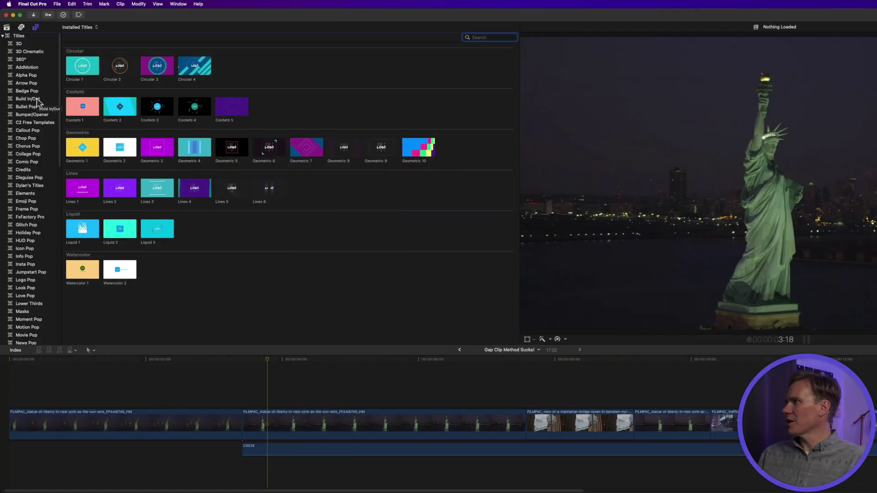
pyautogui.click(37, 100)
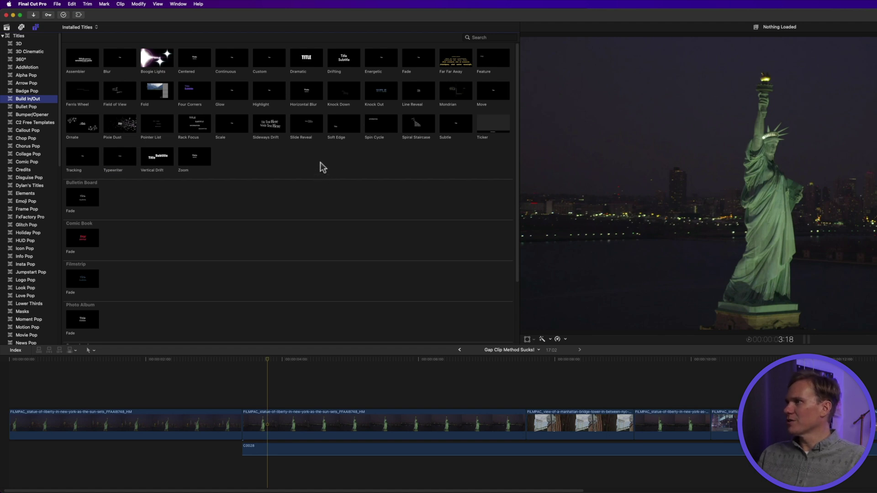
# Step: Add a Custom title reading CASEY above the statue clips, then open the Gap Clip Method project
pyautogui.moveTo(259, 62); pyautogui.dragTo(246, 394)
pyautogui.doubleClick(780, 177)
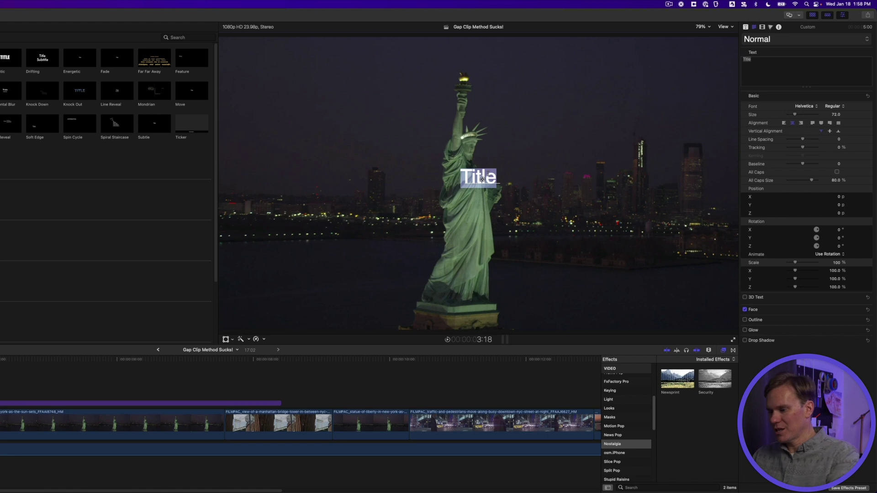
pyautogui.write('CASEY')
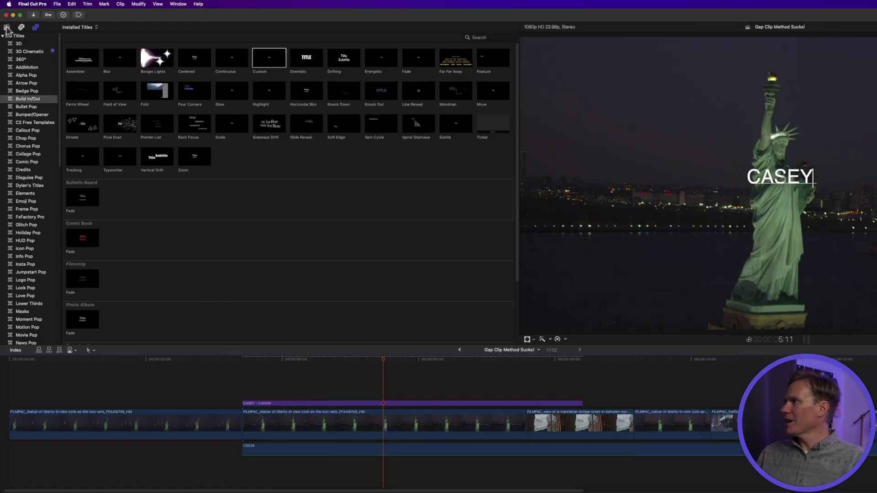
pyautogui.click(7, 27)
pyautogui.doubleClick(109, 99)
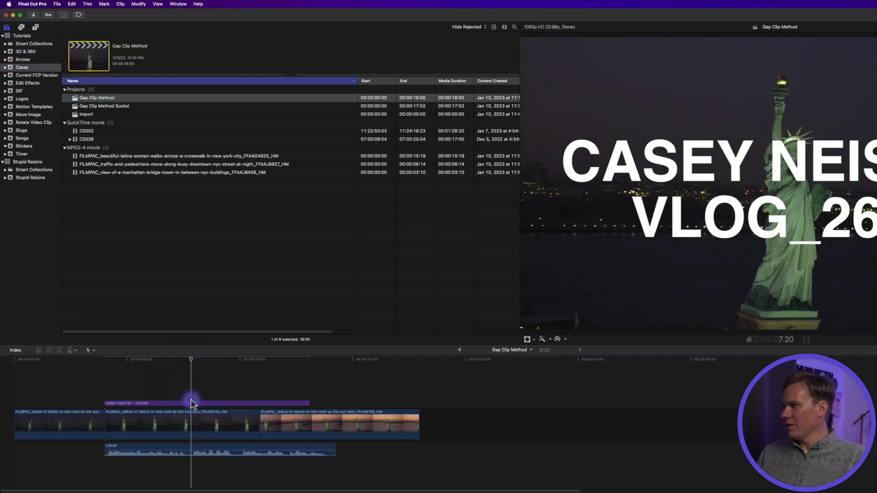
# Step: Turn the vlog title clip into a compound clip named 'Casey's Title'
pyautogui.click(191, 403)
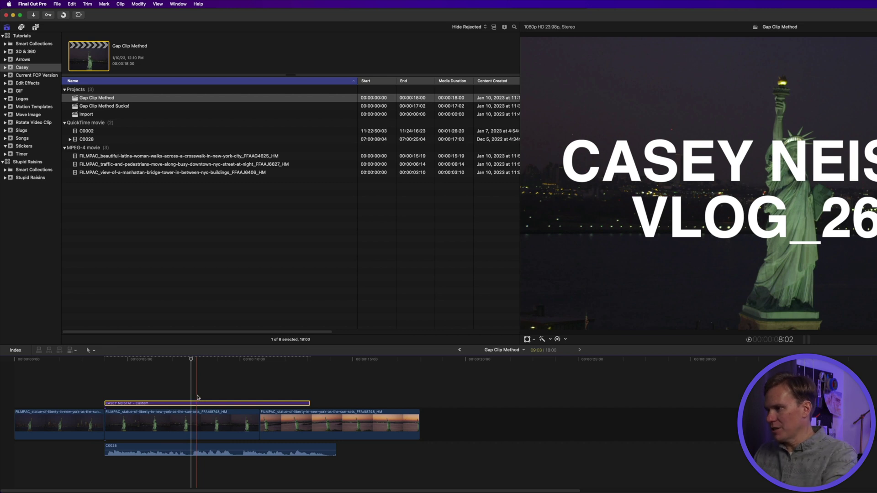
pyautogui.hotkey('alt', 'g')
pyautogui.write("Casey's Title")
pyautogui.press('Return')
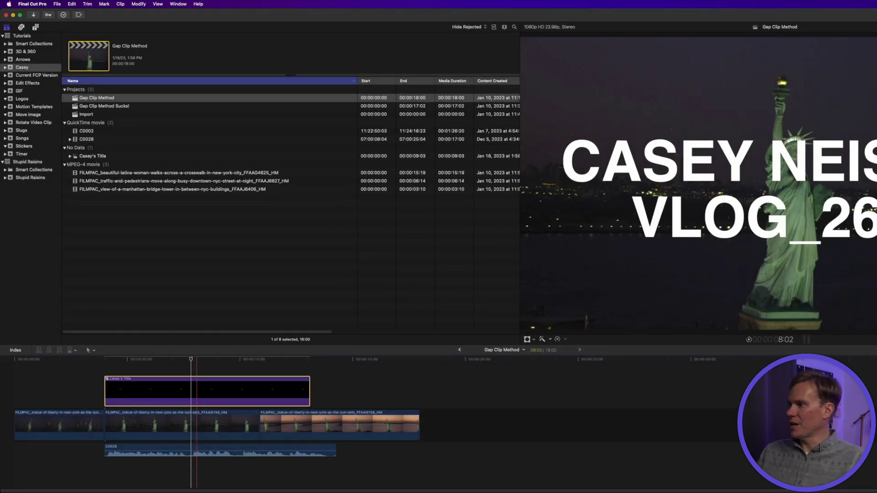
# Step: Open the Gap Clip Method Sucks! project and connect Casey's Title above the Statue of Liberty footage
pyautogui.click(109, 156)
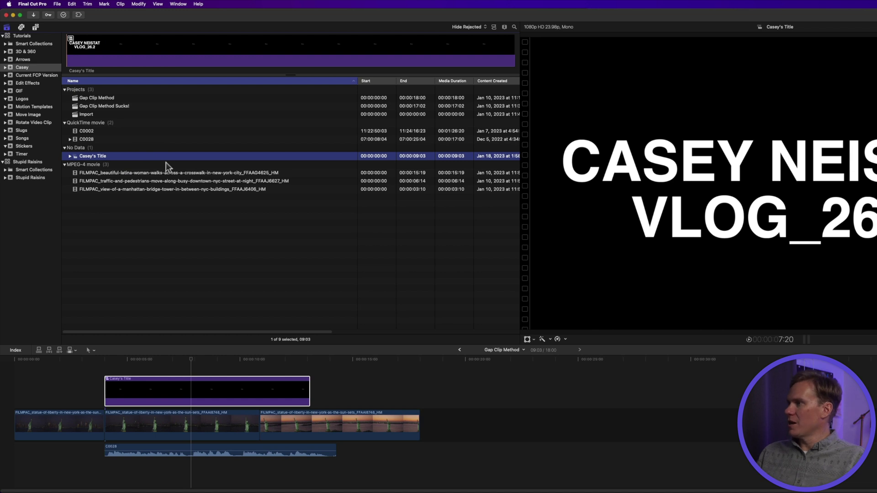
pyautogui.doubleClick(117, 106)
pyautogui.moveTo(113, 156); pyautogui.dragTo(248, 386)
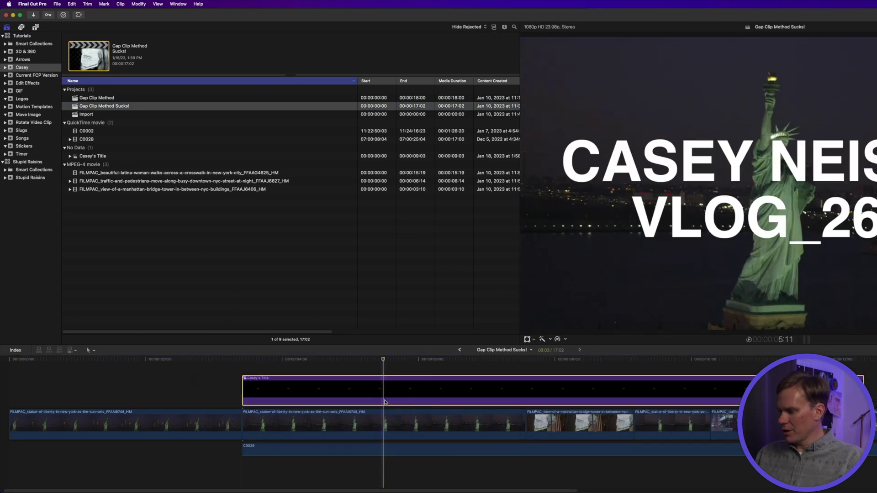
# Step: Break Casey's Title back into its Custom title and start replacing the 26.2 episode number, typing 3
pyautogui.press('shift+super+g')
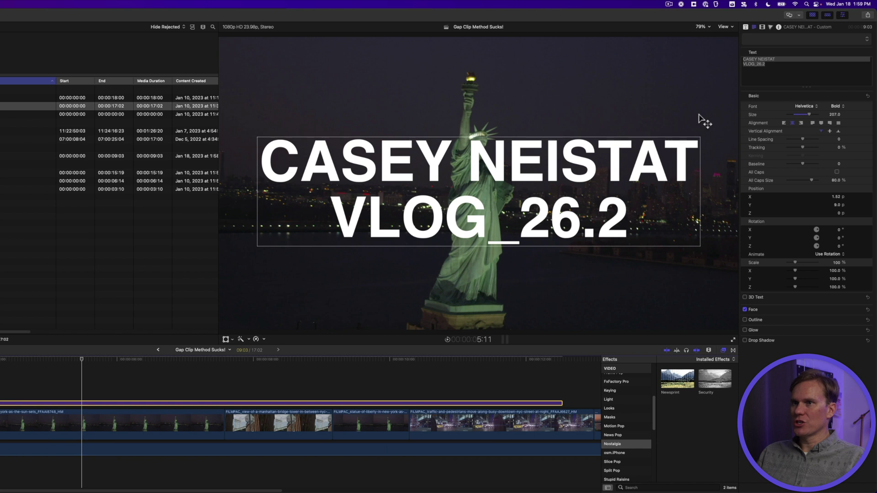
pyautogui.click(764, 68)
pyautogui.press('BackSpace')
pyautogui.press('BackSpace')
pyautogui.press('BackSpace')
pyautogui.press('BackSpace')
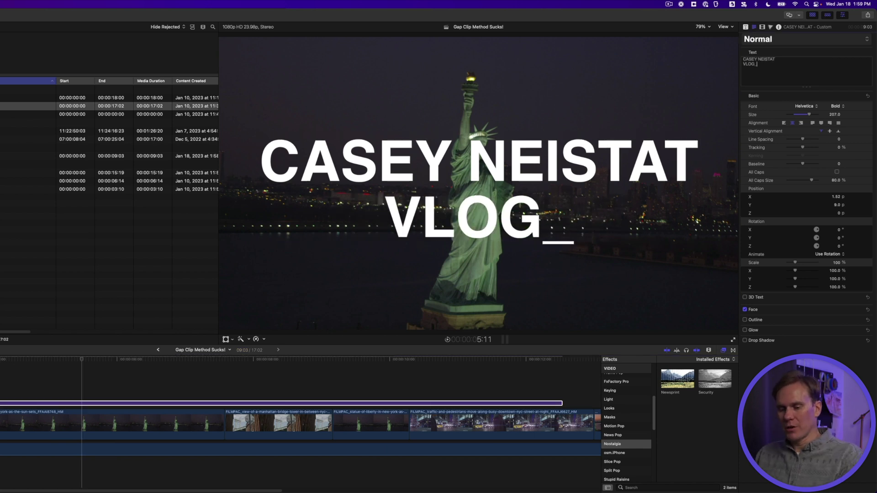
pyautogui.write('37')
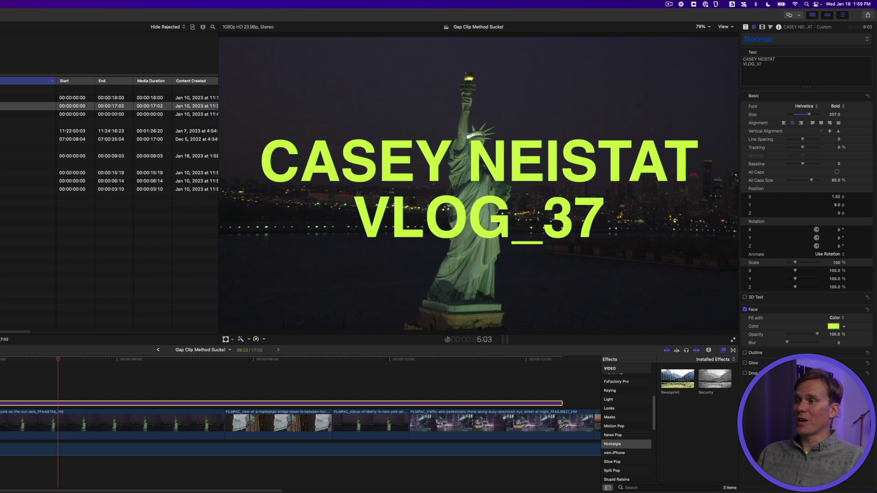